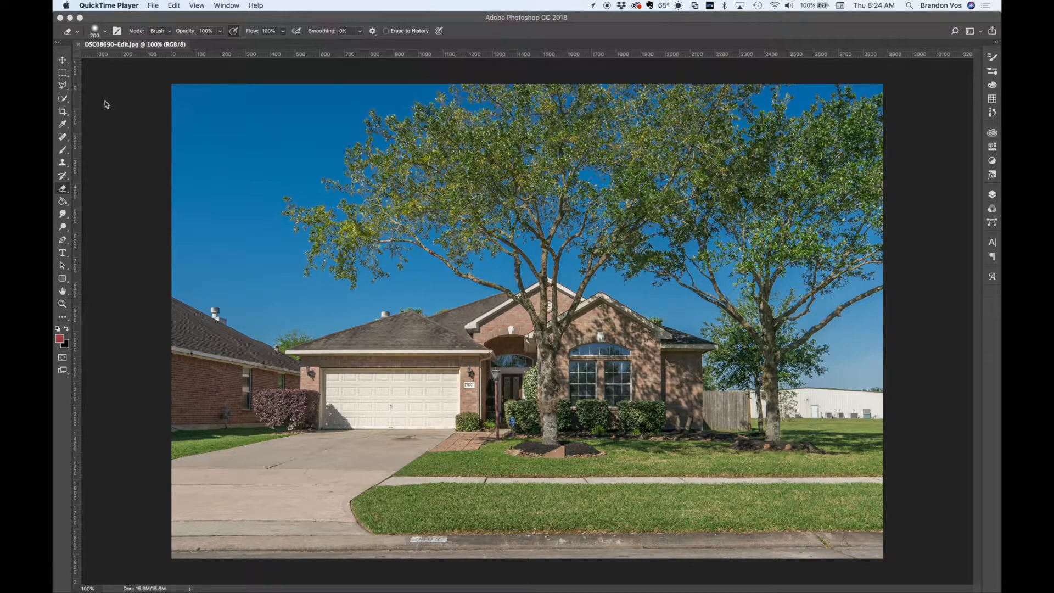
Step: Select the sky around the house and trees with the Quick Selection tool, including the patches beside and above the trees
click(64, 99)
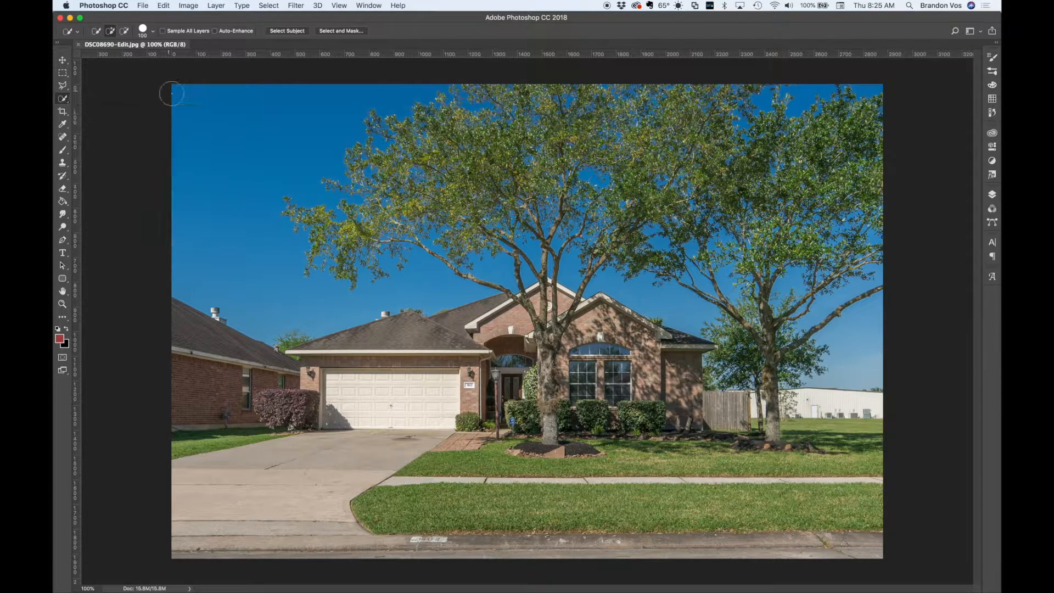
mouse_move(235, 160)
mouse_down()
mouse_move(245, 208)
mouse_move(279, 262)
mouse_up()
click(852, 340)
click(807, 81)
key(bracketleft)
Step: Open Select and Mask and refine the selection edge across both tree crowns with a 500 px Refine Edge Brush
click(342, 31)
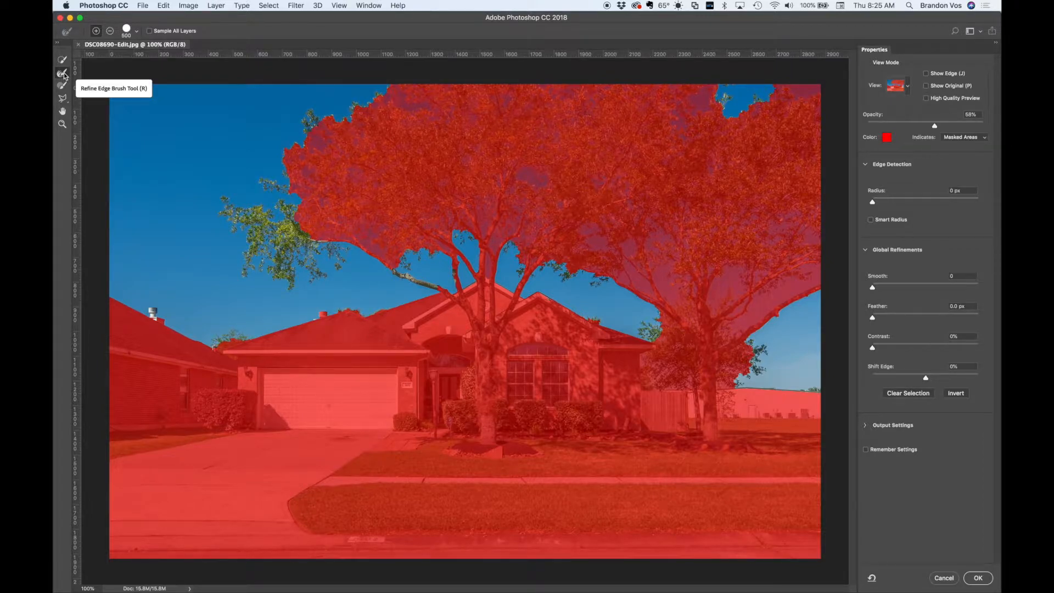
mouse_move(263, 248)
mouse_down()
mouse_move(288, 217)
mouse_move(343, 255)
mouse_up()
mouse_move(317, 191)
mouse_down()
mouse_move(321, 154)
mouse_move(336, 147)
mouse_up()
mouse_move(363, 188)
mouse_down()
mouse_move(387, 227)
mouse_move(379, 255)
mouse_move(423, 236)
mouse_move(461, 200)
mouse_move(459, 167)
mouse_move(403, 116)
mouse_move(468, 120)
mouse_move(509, 164)
mouse_move(529, 239)
mouse_move(590, 236)
mouse_move(618, 285)
mouse_move(646, 265)
mouse_up()
mouse_move(654, 330)
mouse_down()
mouse_move(731, 285)
mouse_move(783, 297)
mouse_move(788, 274)
mouse_move(758, 198)
mouse_move(683, 124)
mouse_up()
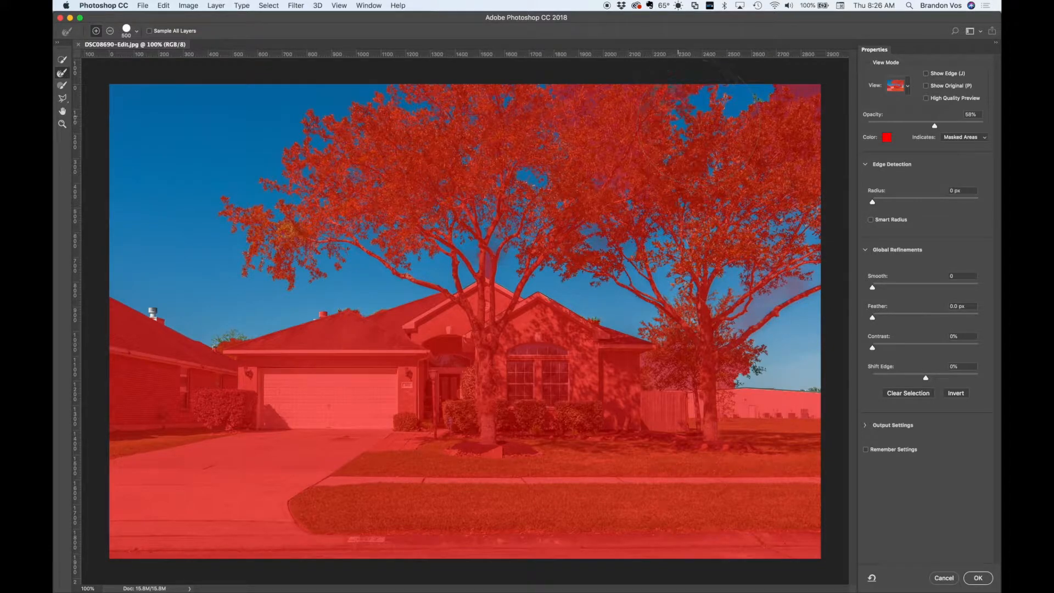
mouse_move(753, 113)
mouse_down()
mouse_move(798, 103)
mouse_move(670, 121)
mouse_move(585, 98)
mouse_up()
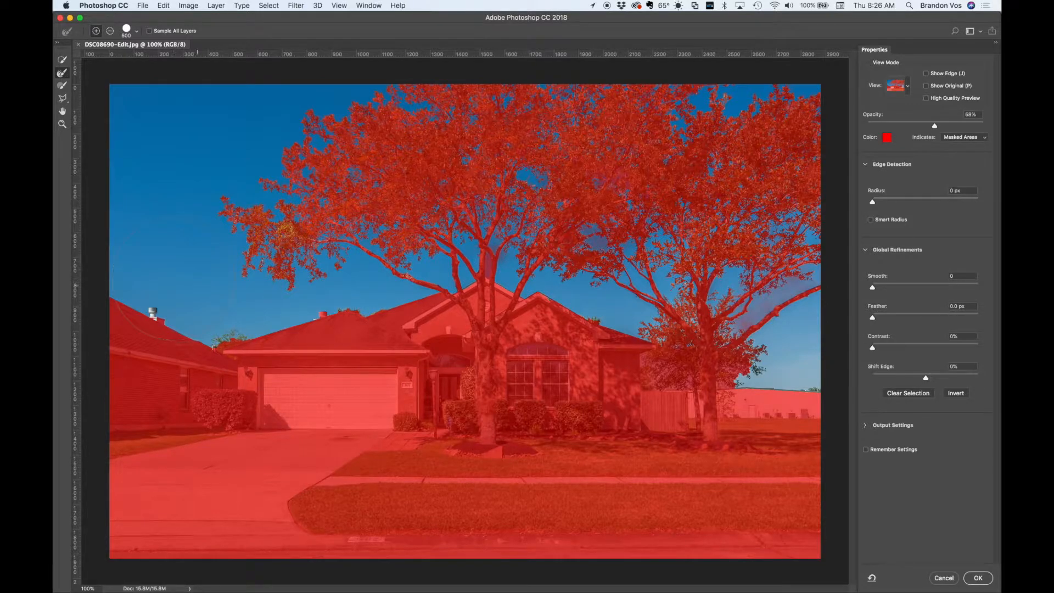
Step: Refine the selection edge around the bush between the two roofs and the neighbouring chimney with a 90 px Refine Edge Brush
key(bracketleft)
drag(253, 344, 208, 343)
click(149, 312)
Step: Paint the neighbouring house's chimney and its base out of the sky selection with a very small brush
scroll(149, 313, down, 1)
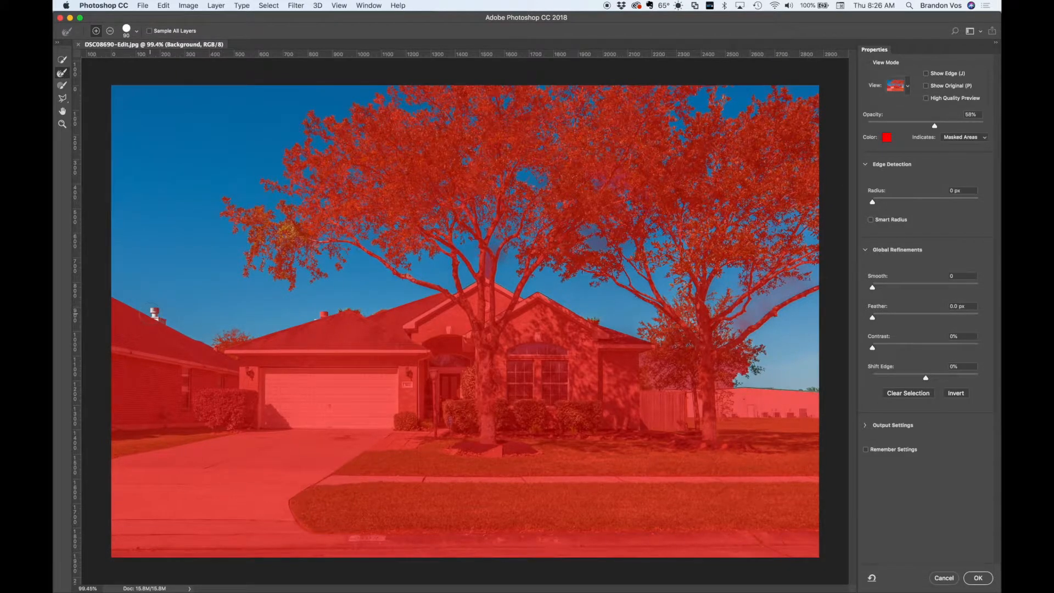
scroll(155, 312, up, 5)
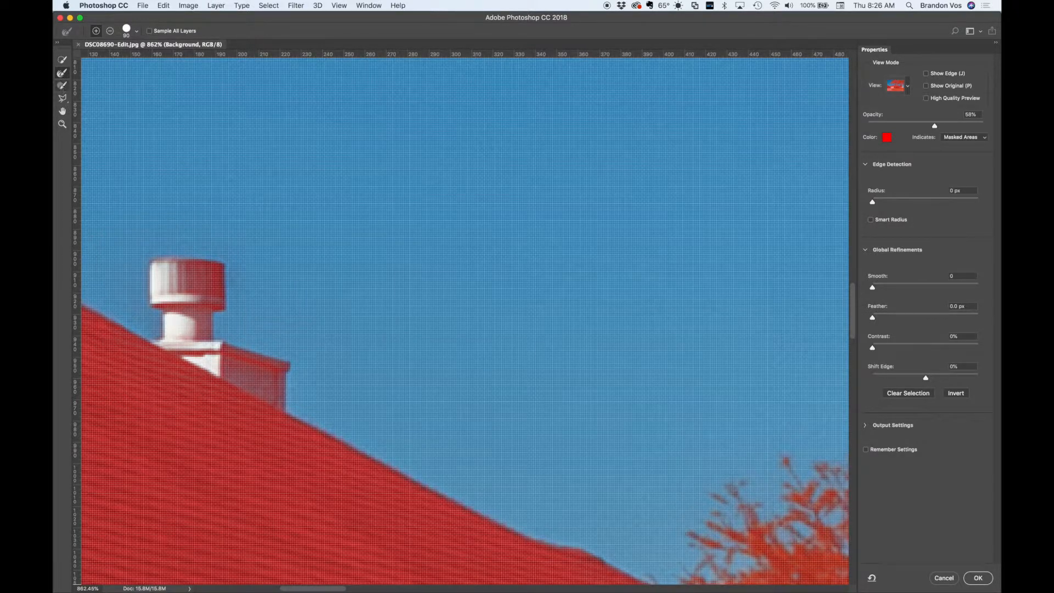
click(62, 85)
key(bracketleft)
key(bracketleft)
key(bracketleft)
key(bracketleft)
key(bracketleft)
key(bracketleft)
key(bracketleft)
key(bracketleft)
key(bracketleft)
key(bracketleft)
key(bracketleft)
key(bracketleft)
key(bracketleft)
key(bracketleft)
mouse_move(176, 303)
alt+mouse_down()
mouse_move(176, 328)
mouse_move(174, 312)
mouse_move(185, 322)
mouse_move(165, 354)
mouse_move(141, 354)
mouse_move(215, 356)
mouse_move(165, 364)
mouse_move(209, 360)
mouse_move(272, 407)
mouse_move(273, 375)
mouse_move(229, 365)
mouse_move(265, 373)
alt+mouse_up()
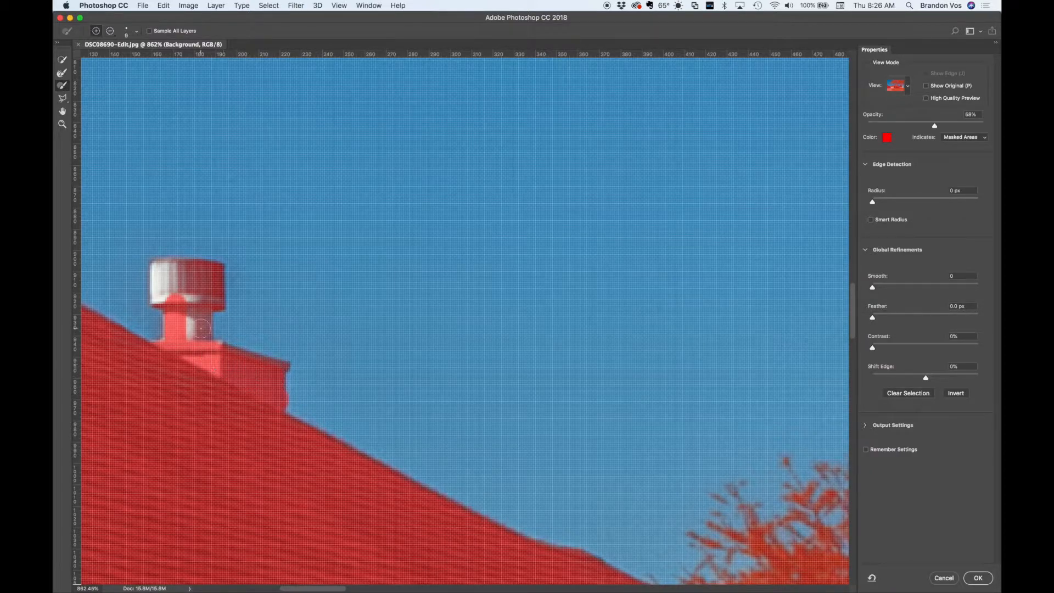
mouse_move(201, 331)
mouse_down()
mouse_move(203, 296)
mouse_move(195, 329)
mouse_move(192, 300)
mouse_move(160, 294)
mouse_move(156, 281)
mouse_move(159, 269)
mouse_move(194, 275)
mouse_move(176, 284)
mouse_move(212, 297)
mouse_move(207, 273)
mouse_move(165, 269)
mouse_up()
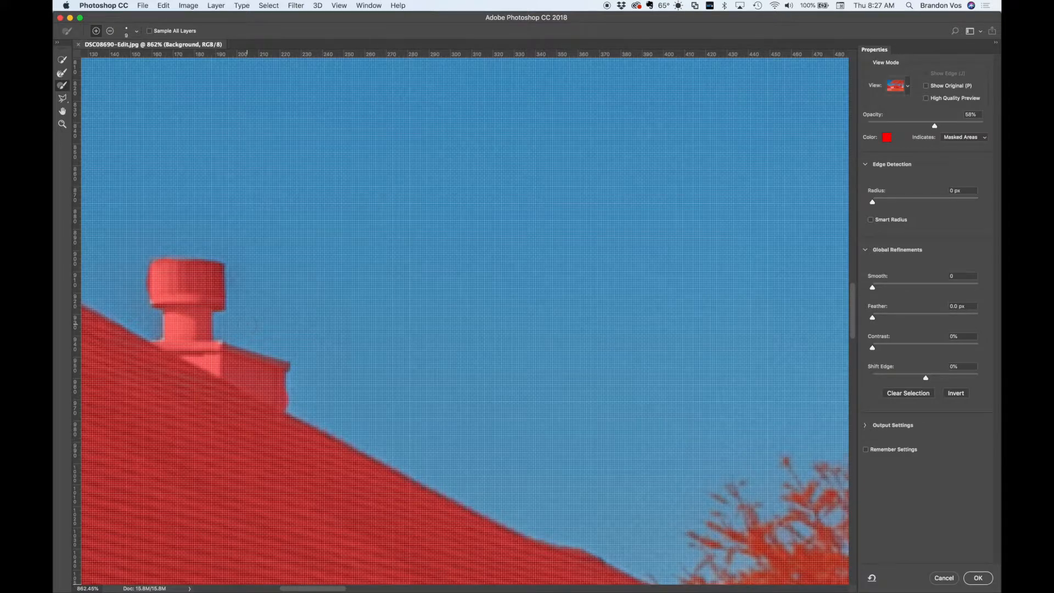
key(super+0)
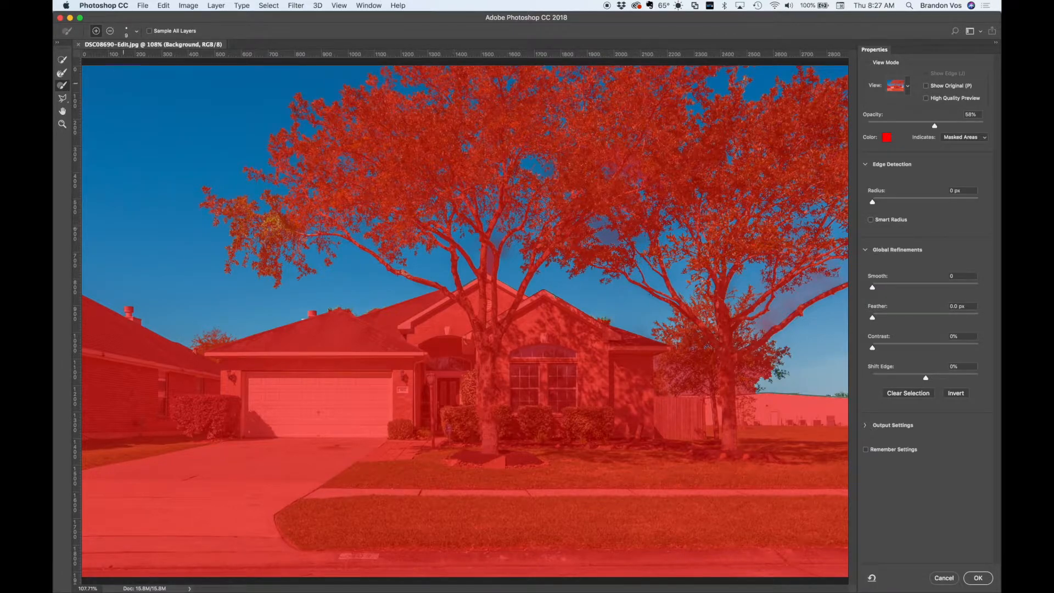
Step: Refine the selection in the foliage gap beside the far tree's trunk, above the white building, with a 25 px Refine Edge Brush
click(62, 72)
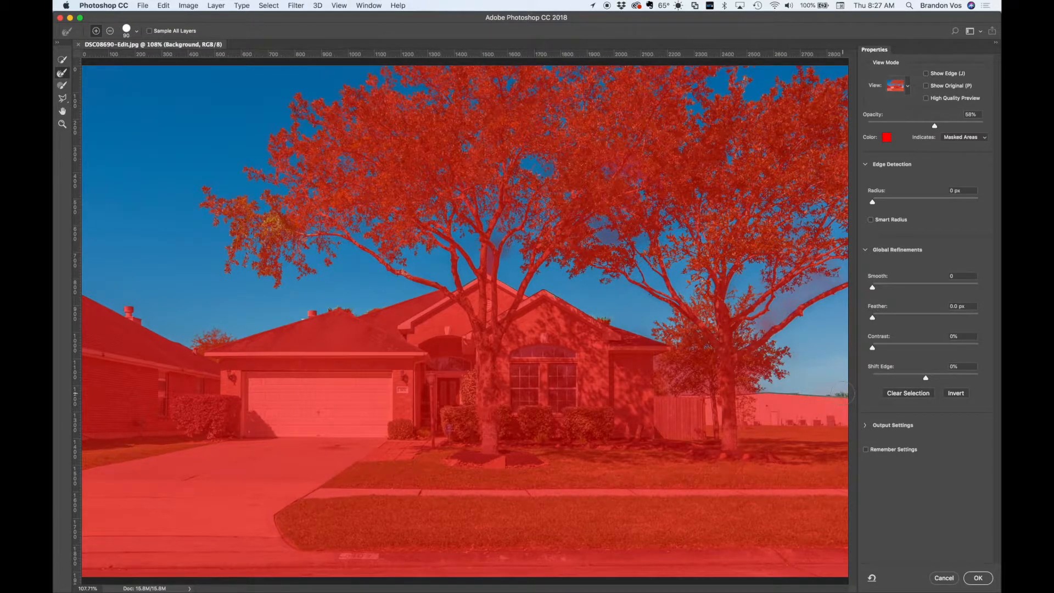
scroll(840, 392, up, 8)
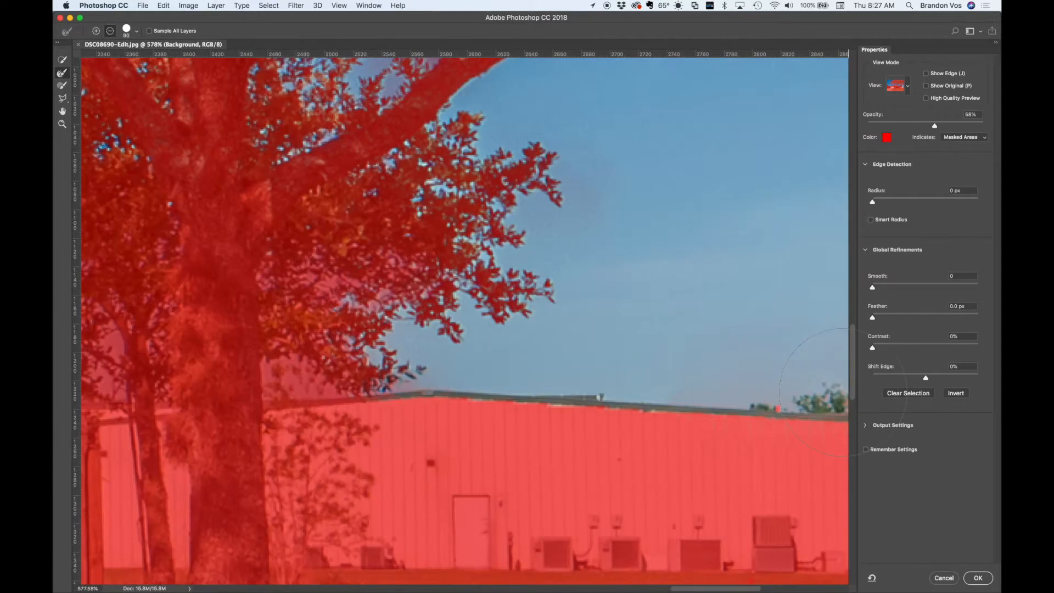
scroll(844, 392, up, 3)
scroll(737, 419, down, 3)
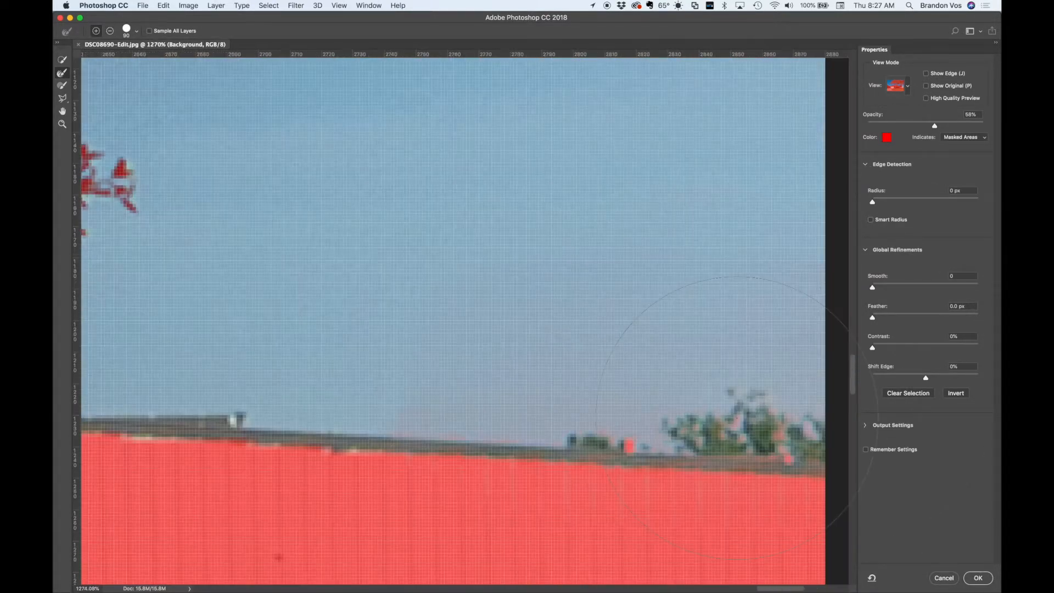
key(bracketleft)
key(bracketleft)
key(bracketleft)
key(bracketleft)
key(bracketleft)
key(bracketleft)
key(bracketleft)
key(bracketleft)
key(bracketleft)
scroll(576, 455, left, 10)
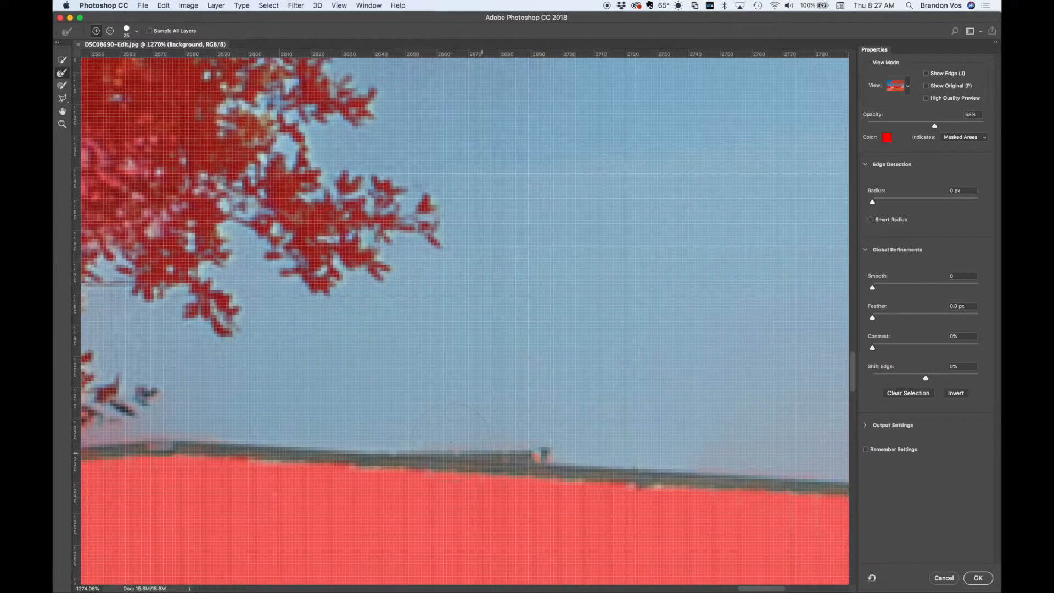
scroll(508, 473, down, 5)
scroll(508, 462, left, 6)
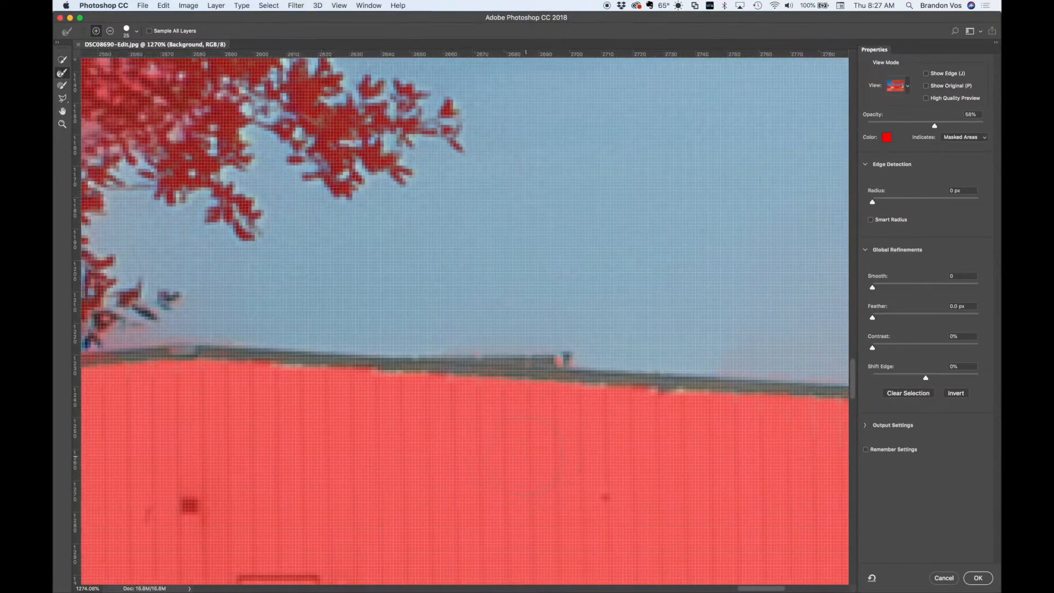
scroll(508, 458, left, 5)
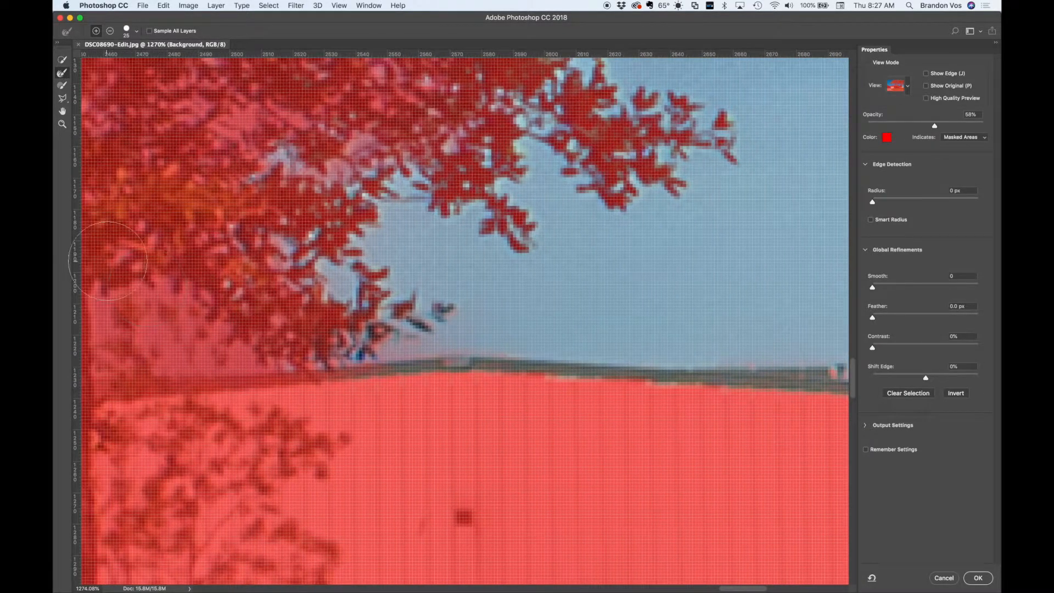
scroll(246, 341, left, 7)
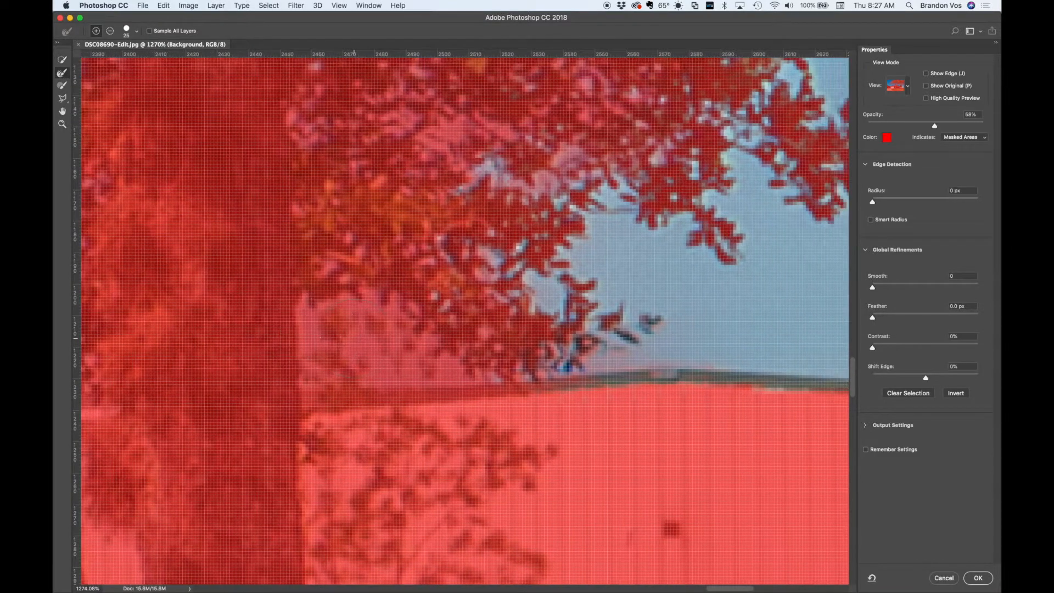
mouse_move(330, 327)
mouse_down()
mouse_move(339, 291)
mouse_move(388, 313)
mouse_move(370, 342)
mouse_move(377, 354)
mouse_move(546, 338)
mouse_move(401, 293)
mouse_move(562, 319)
mouse_move(577, 339)
mouse_move(549, 345)
mouse_move(511, 319)
mouse_move(521, 267)
mouse_up()
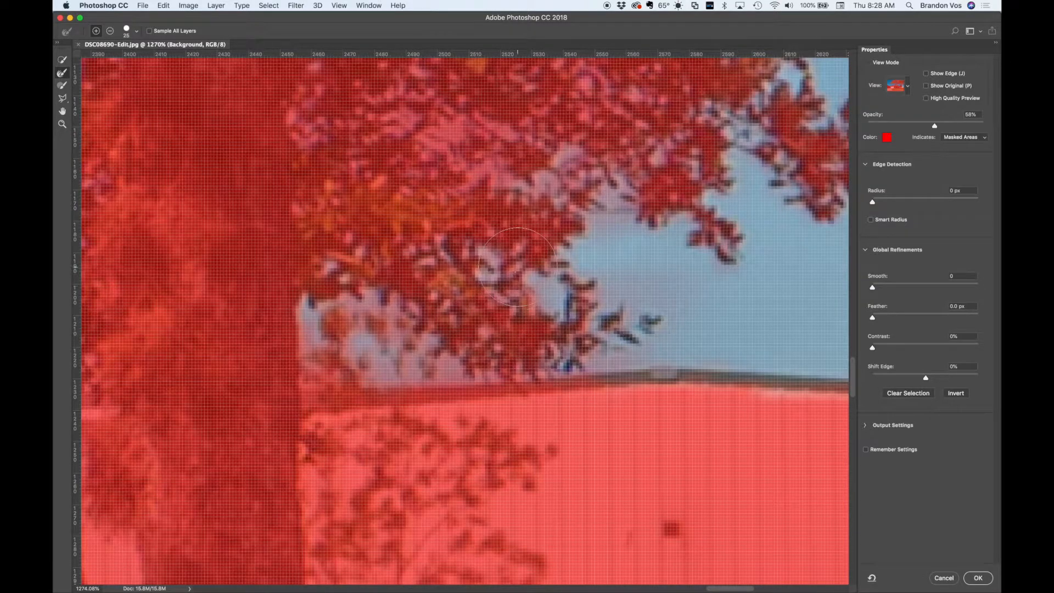
Step: Paint the white building's grey roof edge and the bases of the bushes above it out of the sky selection
click(62, 85)
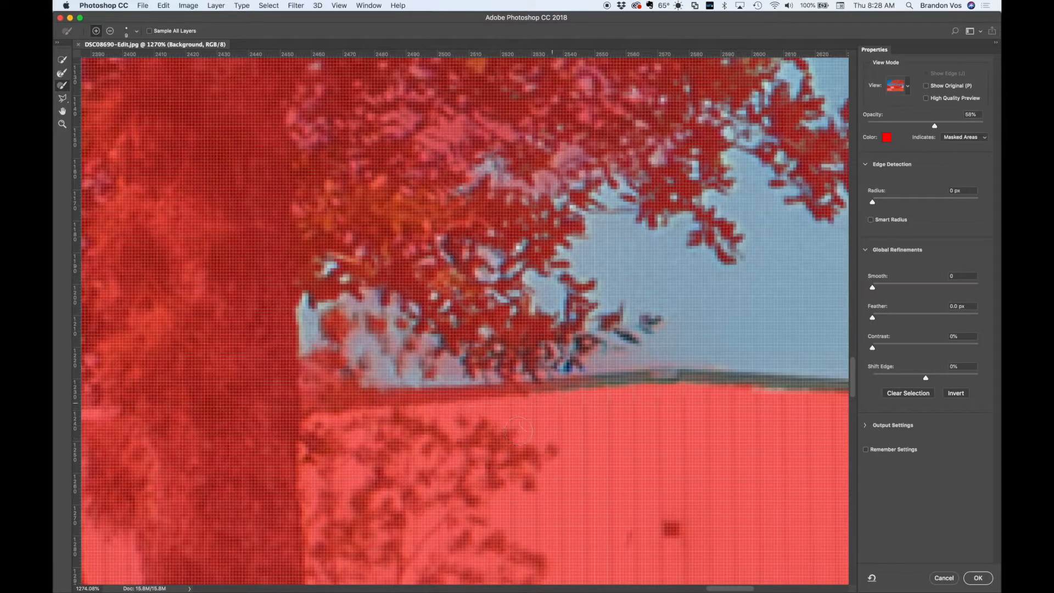
mouse_move(554, 399)
mouse_down()
mouse_move(609, 384)
mouse_move(806, 387)
mouse_move(834, 395)
mouse_move(846, 413)
mouse_up()
key(alt)
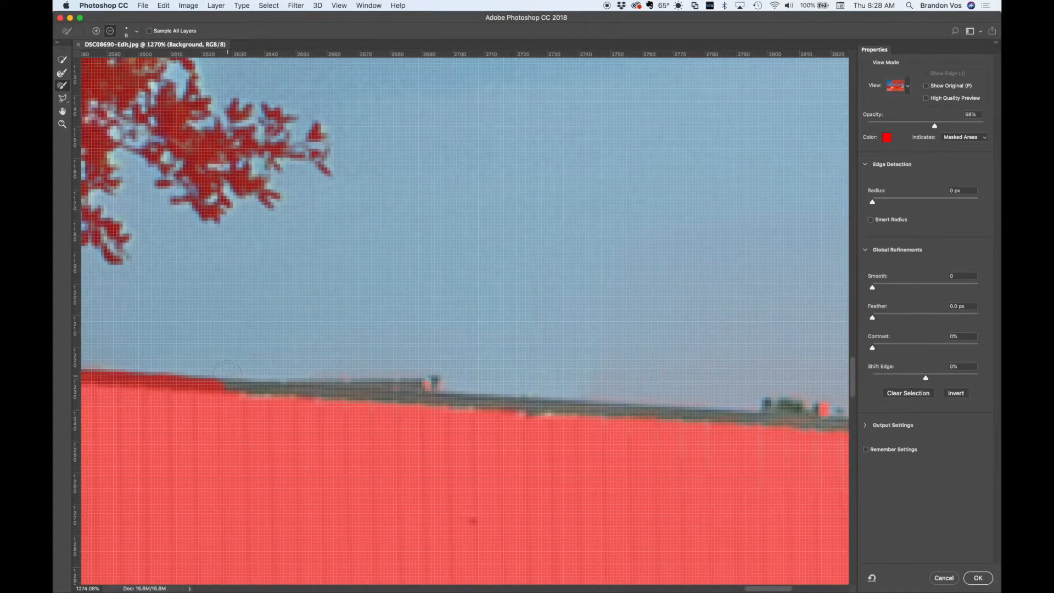
mouse_move(225, 390)
mouse_down()
mouse_move(405, 394)
mouse_move(414, 385)
mouse_move(459, 409)
mouse_move(670, 417)
mouse_move(710, 430)
mouse_move(868, 426)
mouse_up()
scroll(800, 447, right, 10)
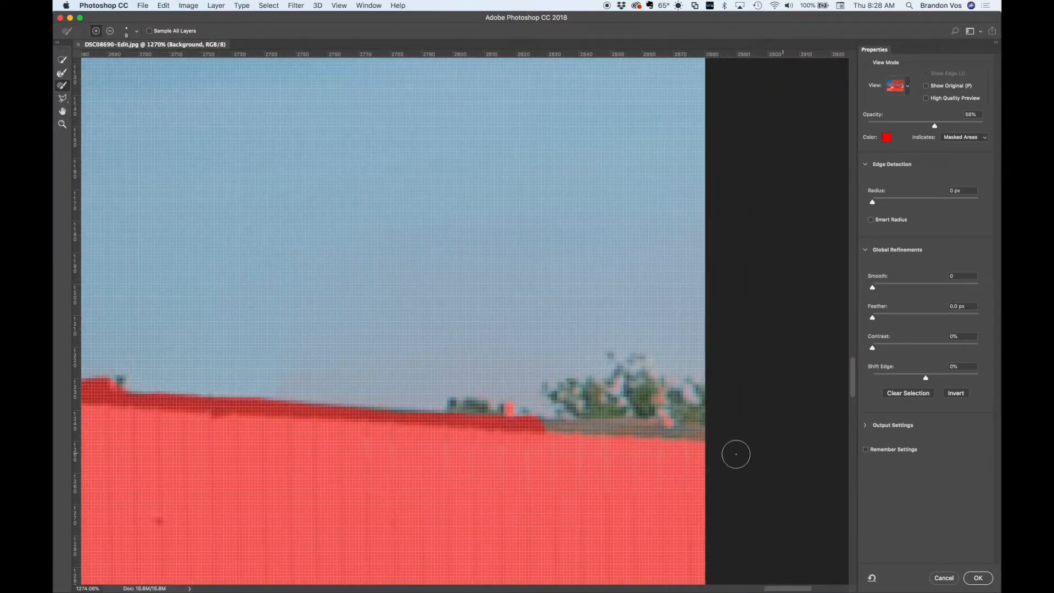
mouse_move(541, 435)
mouse_down()
mouse_move(704, 436)
mouse_move(688, 419)
mouse_move(657, 424)
mouse_move(649, 406)
mouse_move(647, 422)
mouse_move(631, 425)
mouse_move(611, 412)
mouse_move(587, 415)
mouse_move(591, 424)
mouse_move(552, 443)
mouse_move(460, 421)
mouse_up()
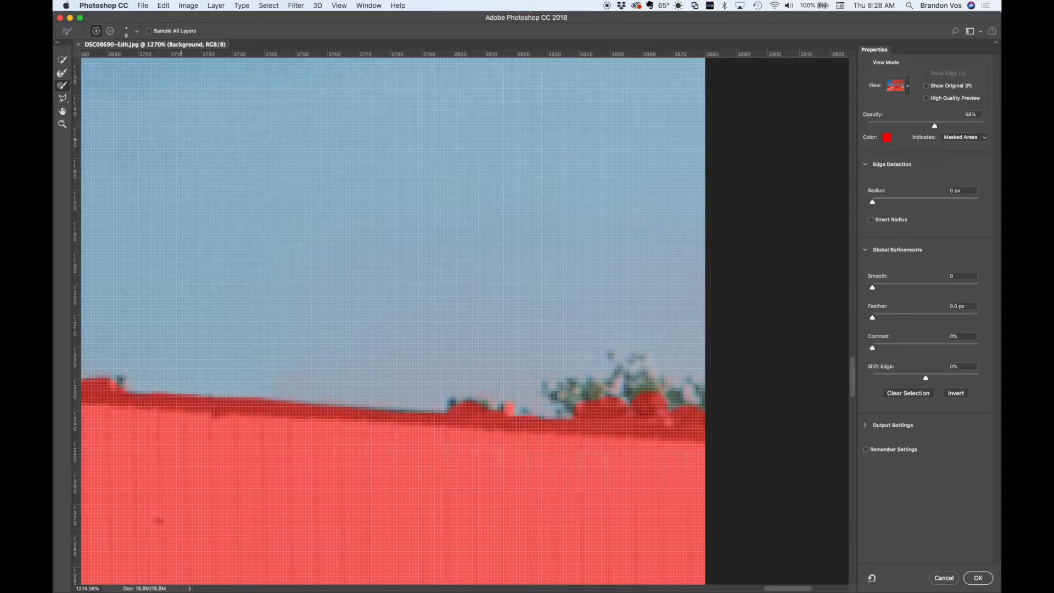
Step: Refine the selection edge around the small bushes behind the white building's roof with the Refine Edge Brush
key(r)
mouse_move(461, 377)
mouse_down()
mouse_move(464, 391)
mouse_move(513, 404)
mouse_move(541, 393)
mouse_move(558, 414)
mouse_move(565, 372)
mouse_move(608, 407)
mouse_move(632, 405)
mouse_move(623, 364)
mouse_move(649, 414)
mouse_move(705, 402)
mouse_up()
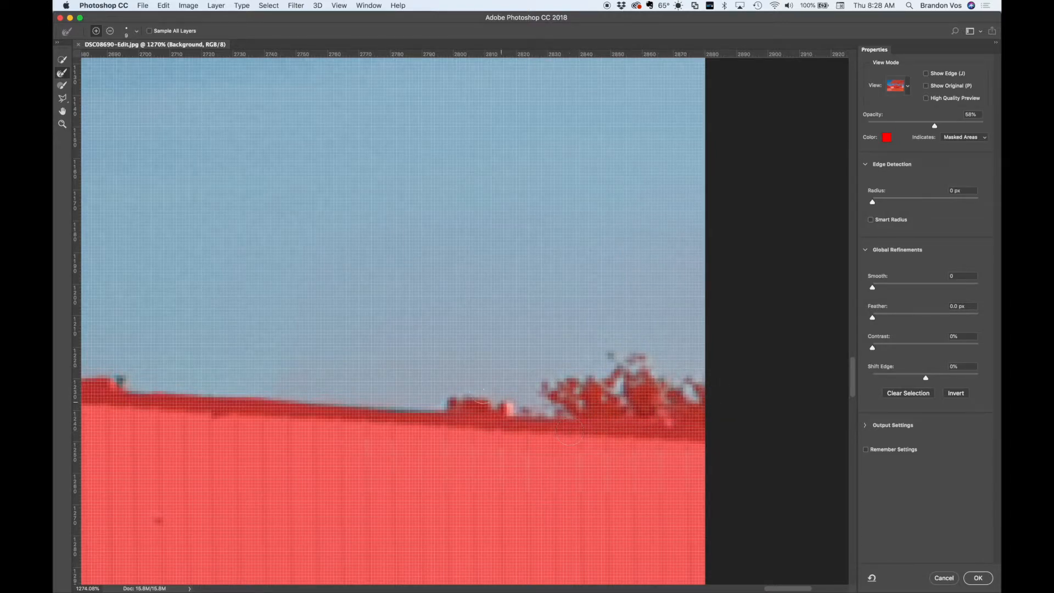
key(super+0)
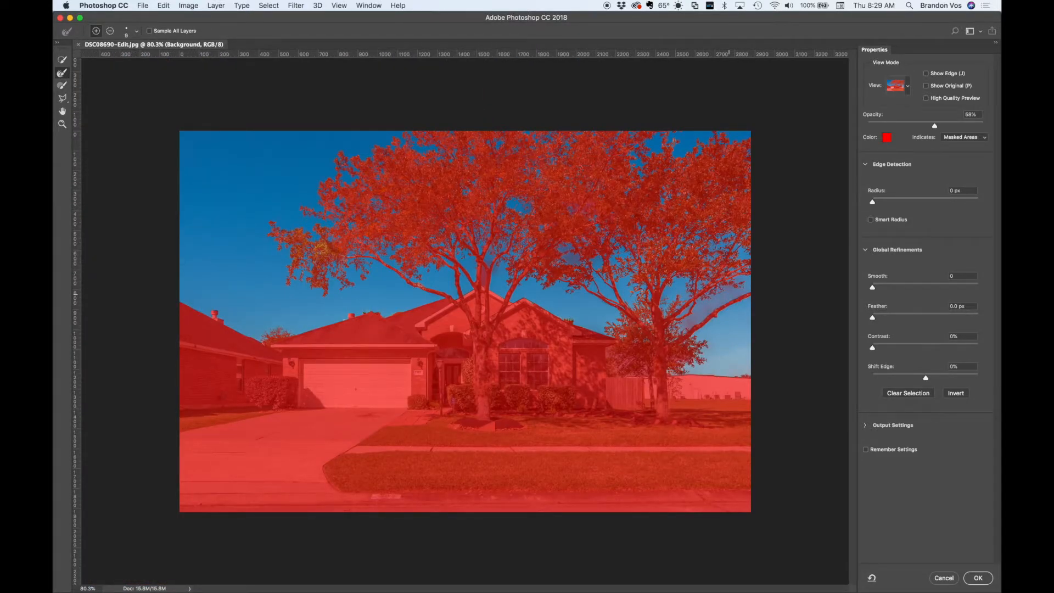
Step: Paint the hazy sky gap between the far tree's lower branches into the selection with a 40 px brush
scroll(734, 303, up, 3)
scroll(731, 297, up, 5)
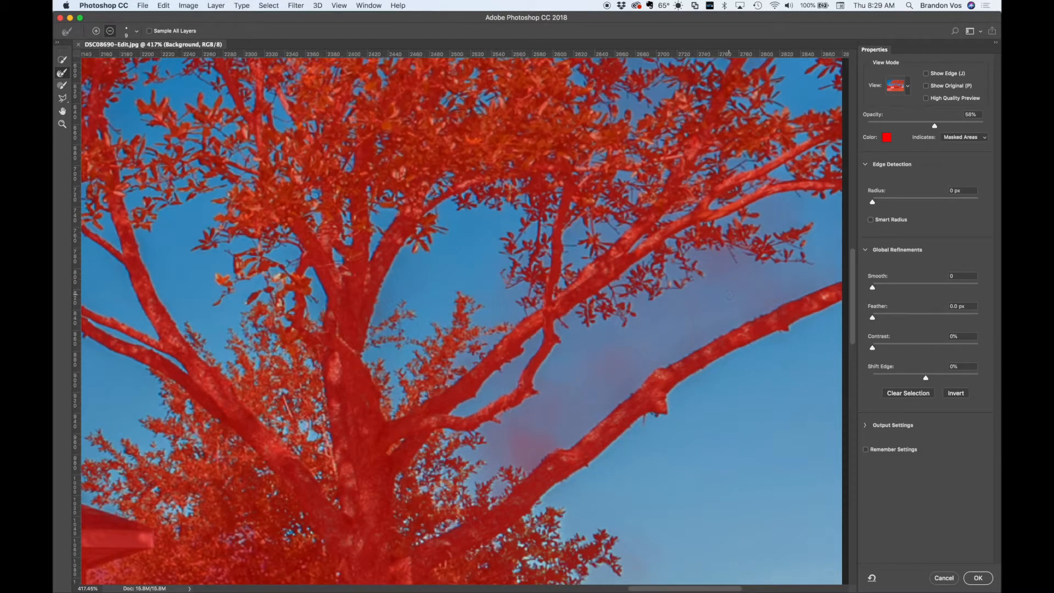
scroll(728, 293, right, 5)
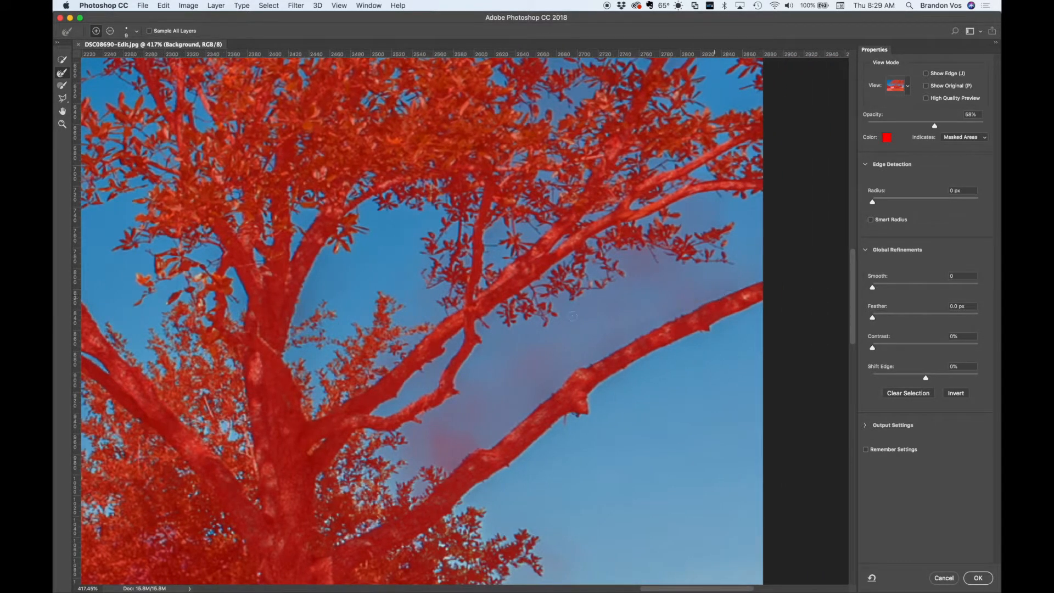
click(63, 86)
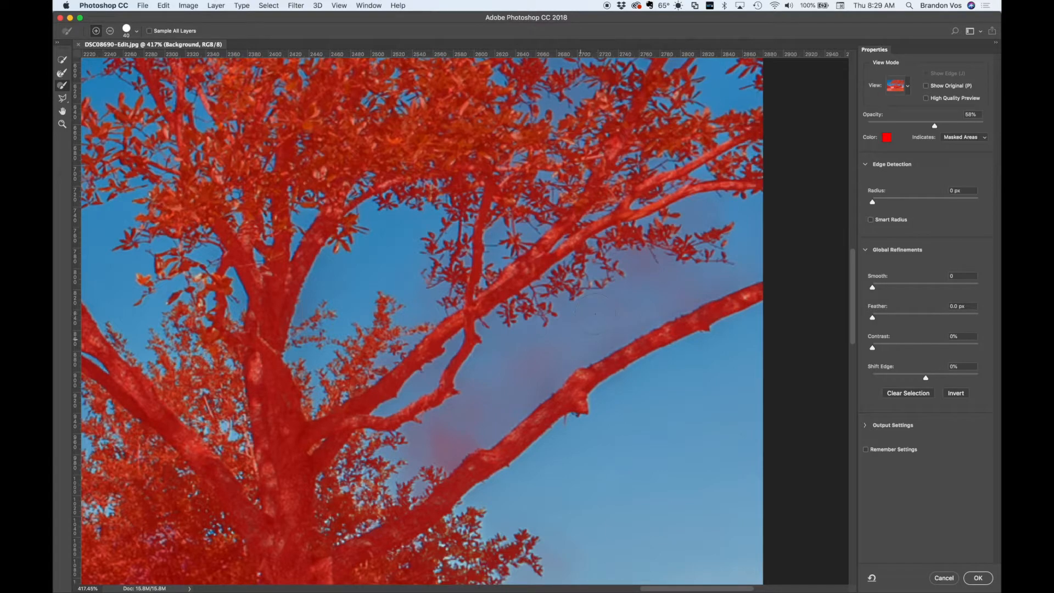
mouse_move(583, 333)
mouse_down()
mouse_move(622, 314)
mouse_move(438, 441)
mouse_move(481, 402)
mouse_move(508, 351)
mouse_move(556, 339)
mouse_move(638, 280)
mouse_move(634, 306)
mouse_move(683, 285)
mouse_up()
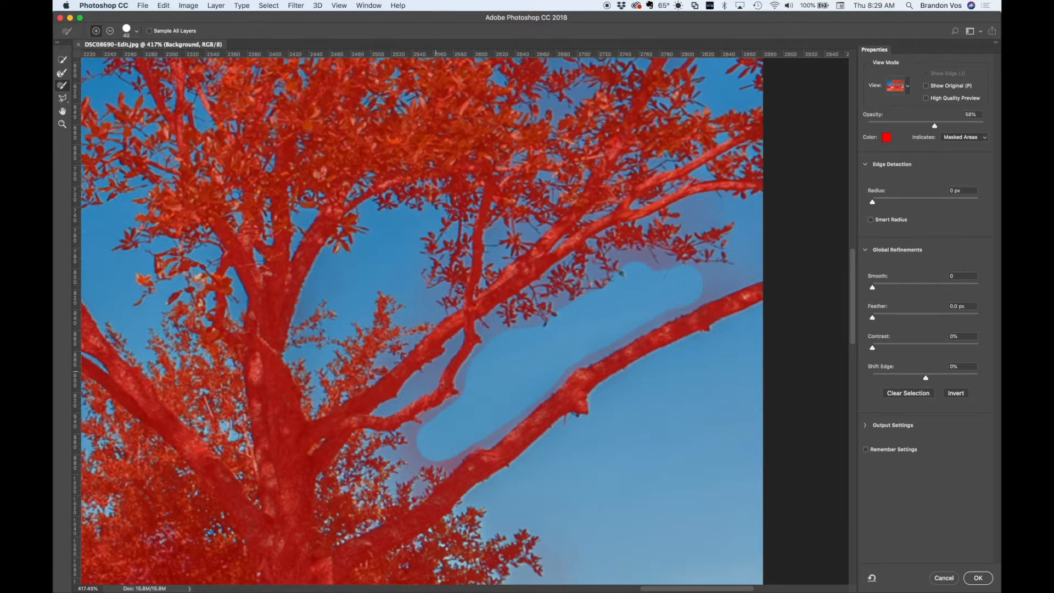
Step: Refine the branch and leaf edges around that sky gap with a 35 px Refine Edge Brush
click(59, 75)
key(bracketright)
key(bracketright)
key(bracketright)
key(bracketright)
key(bracketright)
mouse_move(423, 418)
mouse_down()
mouse_move(393, 448)
mouse_move(426, 475)
mouse_move(532, 409)
mouse_move(580, 362)
mouse_move(756, 278)
mouse_move(759, 266)
mouse_move(701, 266)
mouse_move(654, 250)
mouse_move(629, 249)
mouse_move(619, 265)
mouse_move(596, 258)
mouse_move(527, 317)
mouse_move(475, 322)
mouse_move(466, 382)
mouse_move(423, 425)
mouse_move(394, 398)
mouse_move(428, 380)
mouse_move(459, 338)
mouse_up()
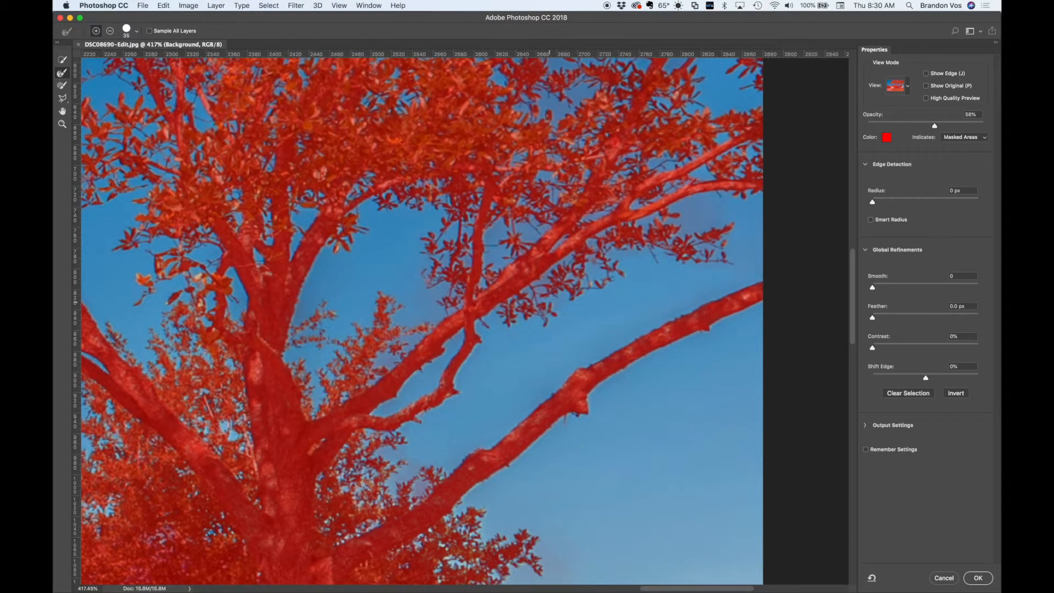
mouse_move(767, 207)
mouse_down()
mouse_move(693, 224)
mouse_move(727, 209)
mouse_move(679, 211)
mouse_move(760, 200)
mouse_up()
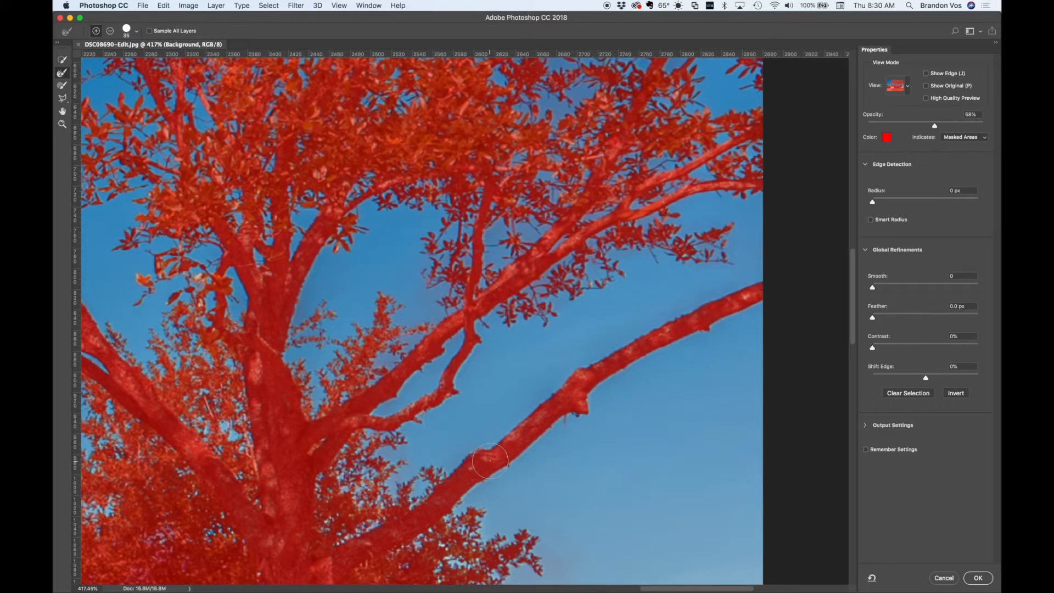
key(super+0)
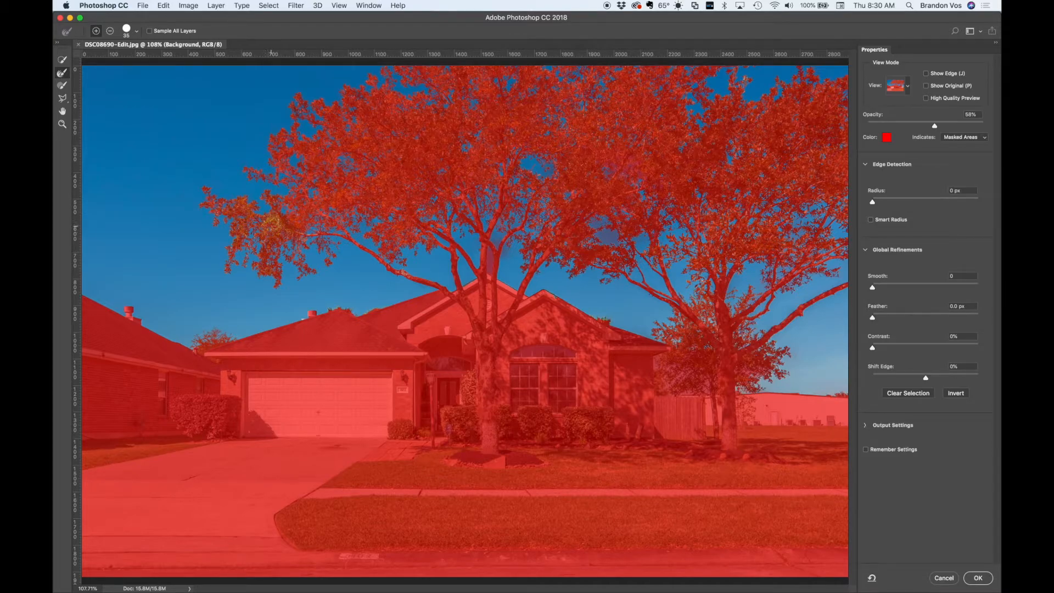
Step: Paint the unmasked leaf cluster on the front tree's outer branch out of the sky selection and accept the refined selection
click(61, 87)
alt+drag(270, 227, 283, 227)
key(b)
mouse_move(267, 216)
mouse_down()
mouse_move(281, 217)
mouse_move(266, 233)
mouse_move(296, 234)
mouse_up()
click(978, 579)
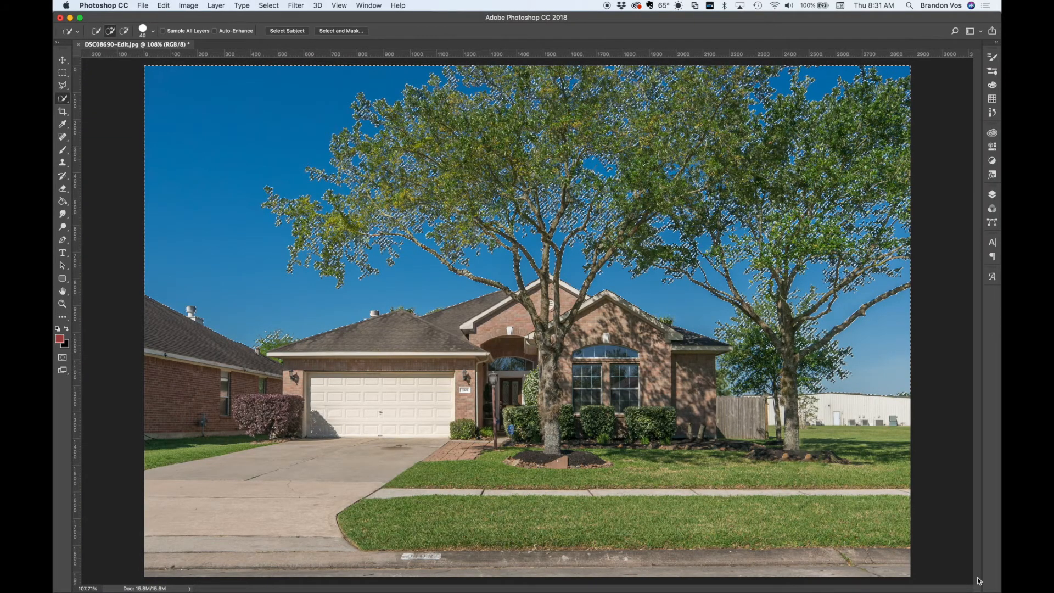
Step: Invert the selection to copy the house and trees onto a new layer and hide the Background layer
click(64, 63)
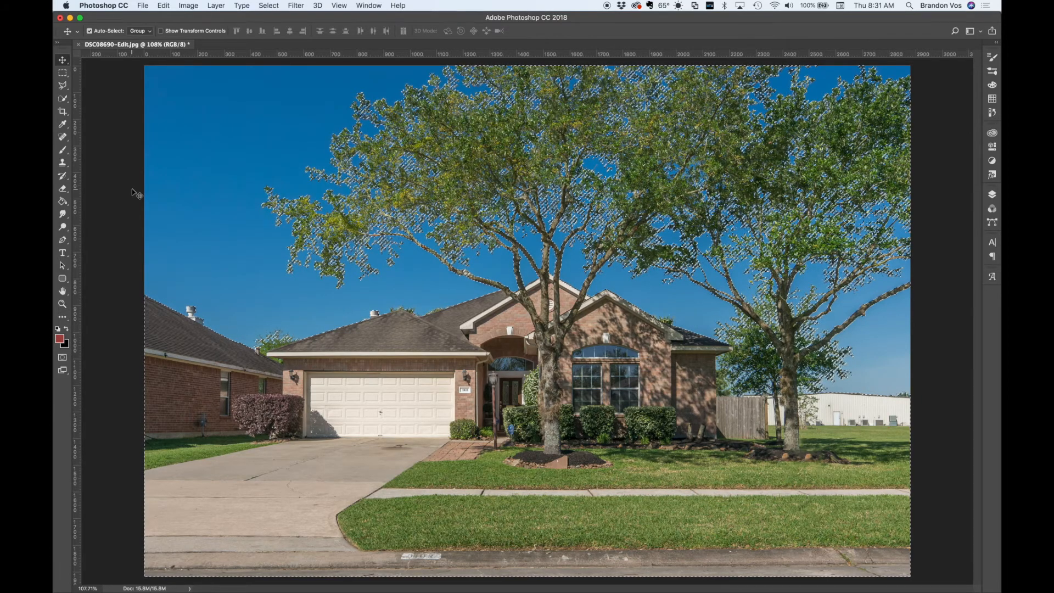
key(super)
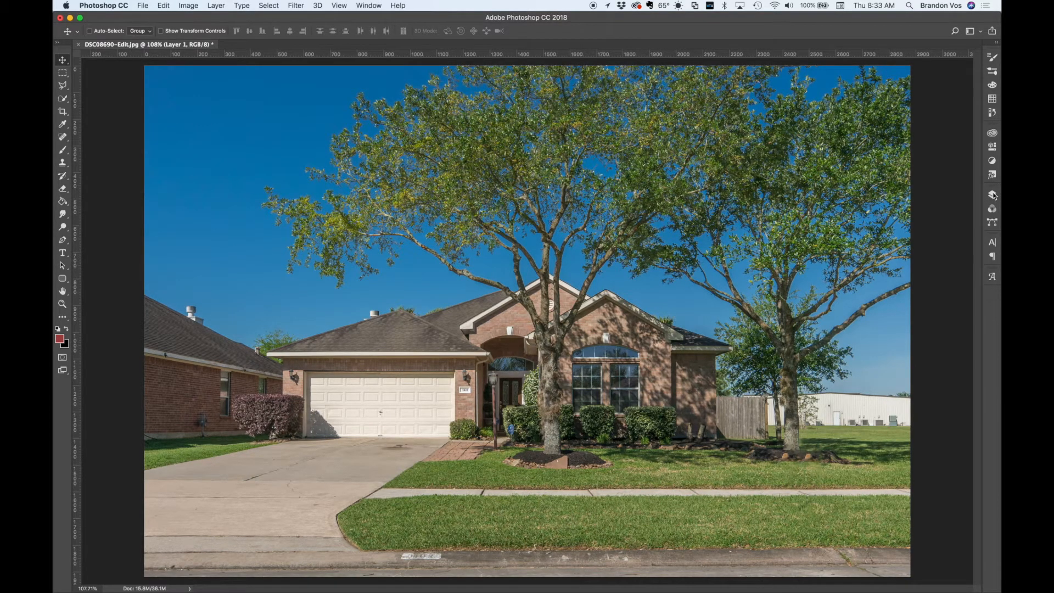
click(993, 196)
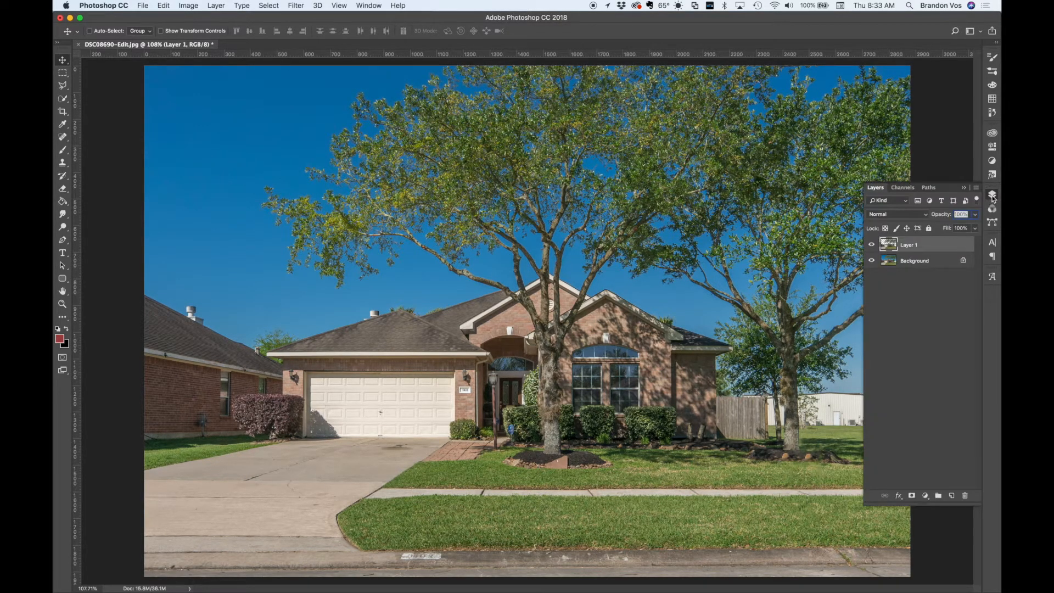
click(873, 261)
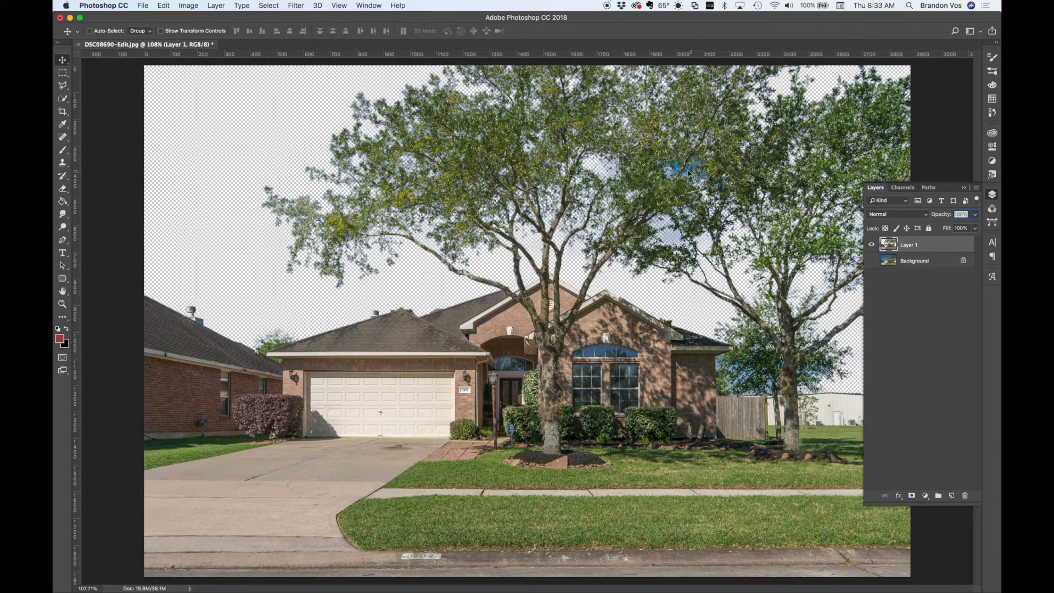
Step: Show the Background layer again and make it the active layer beneath the house and tree cutout
click(872, 261)
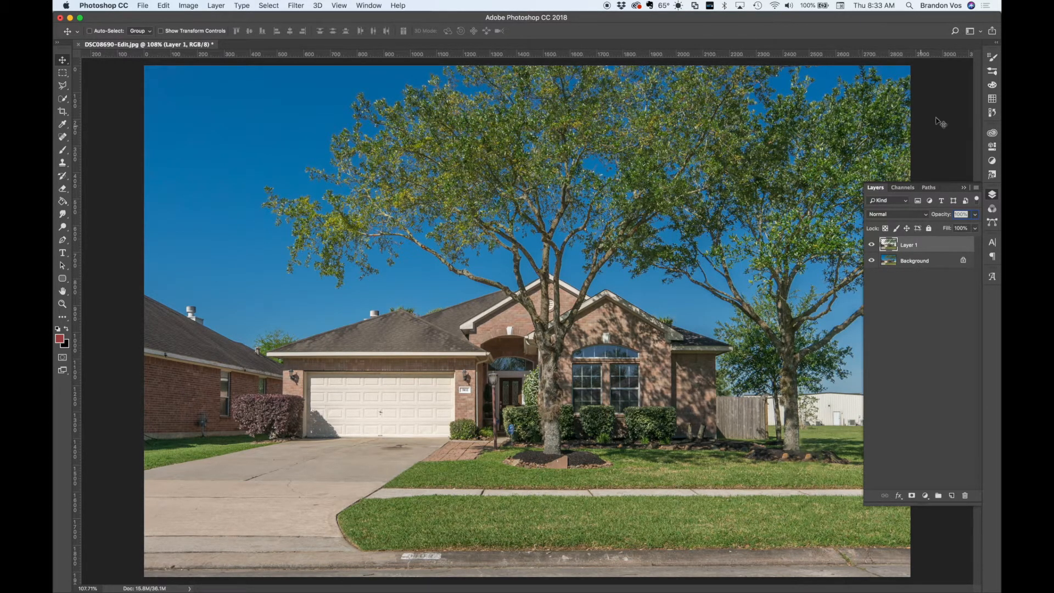
click(992, 116)
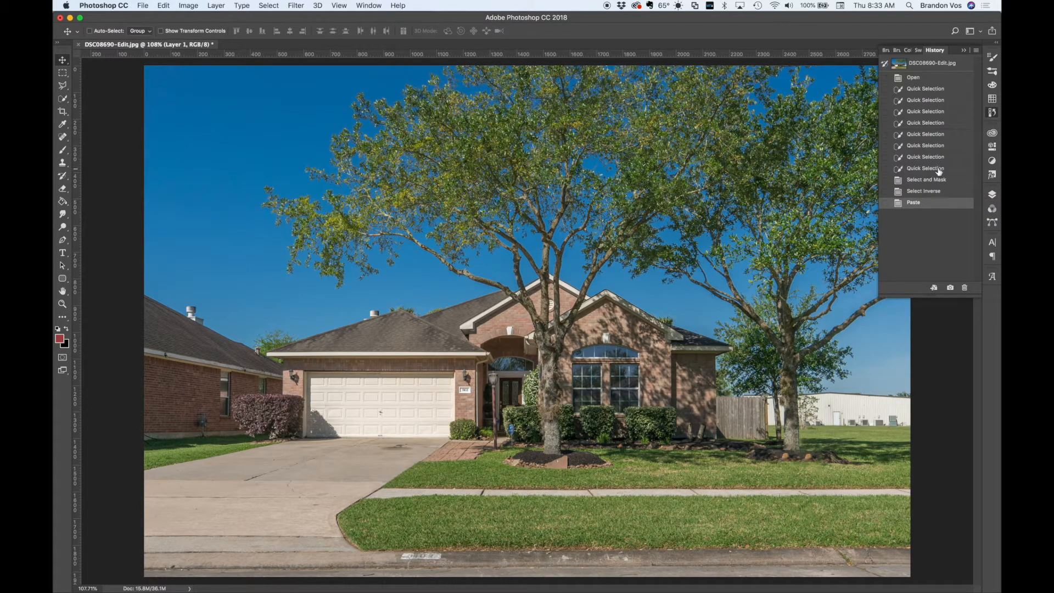
click(993, 115)
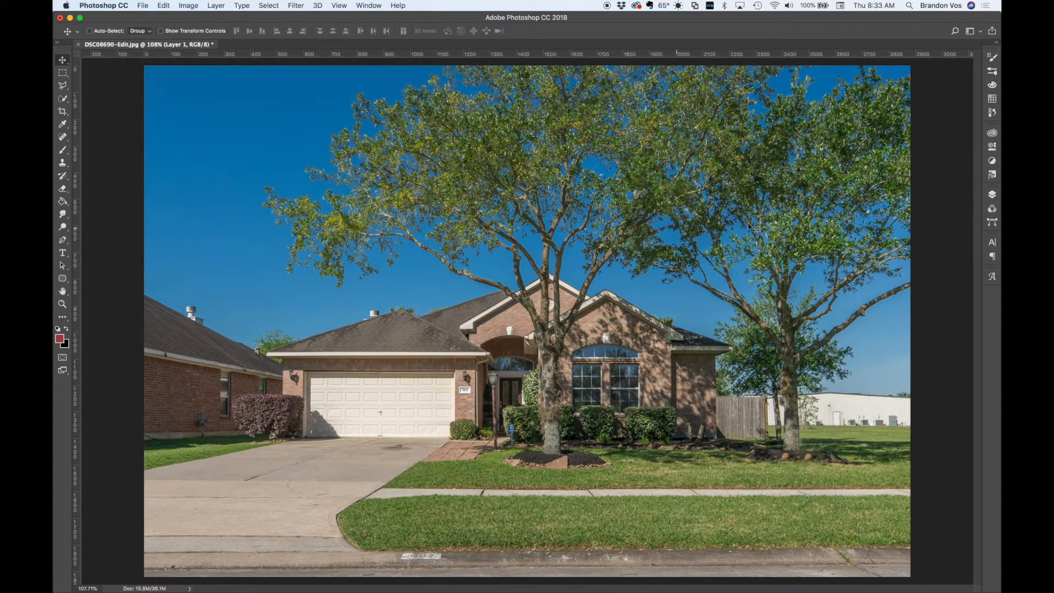
click(993, 194)
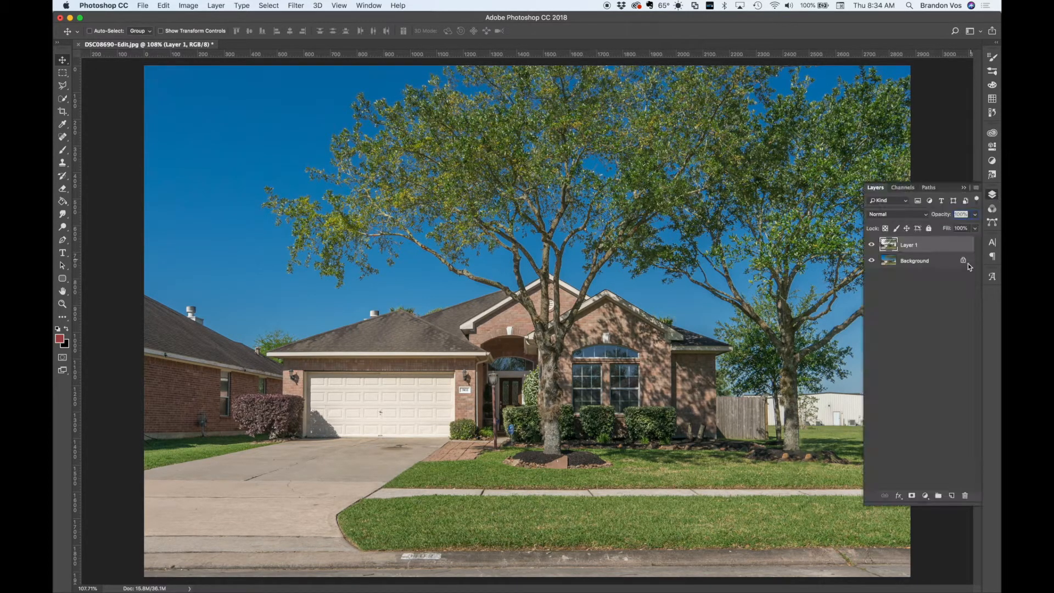
click(932, 261)
click(992, 197)
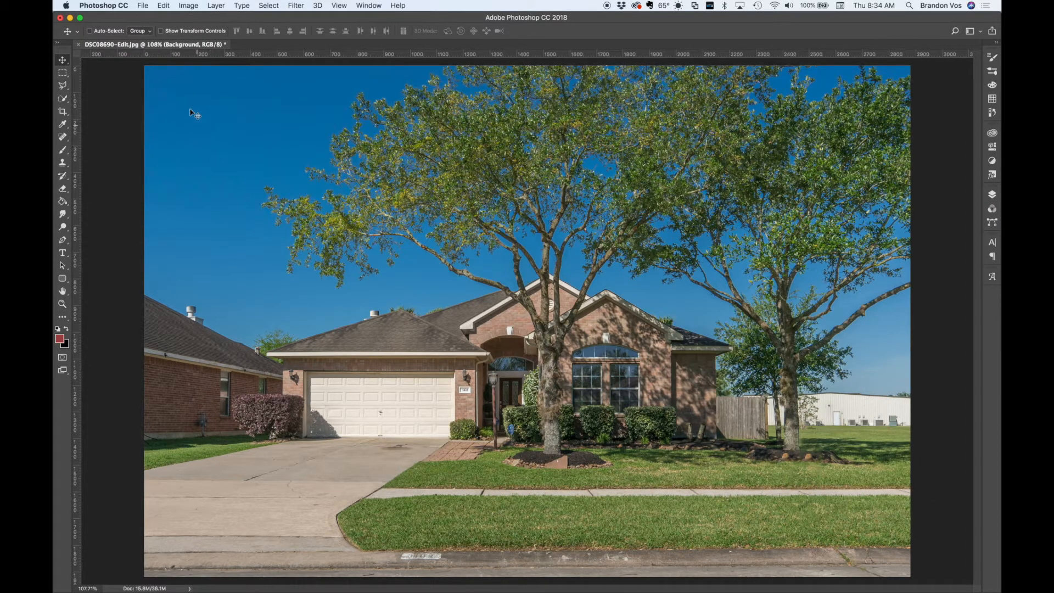
Step: Place the image "blue sky clouds.jpeg" from the Desktop into the document, directly above the Background layer
click(147, 4)
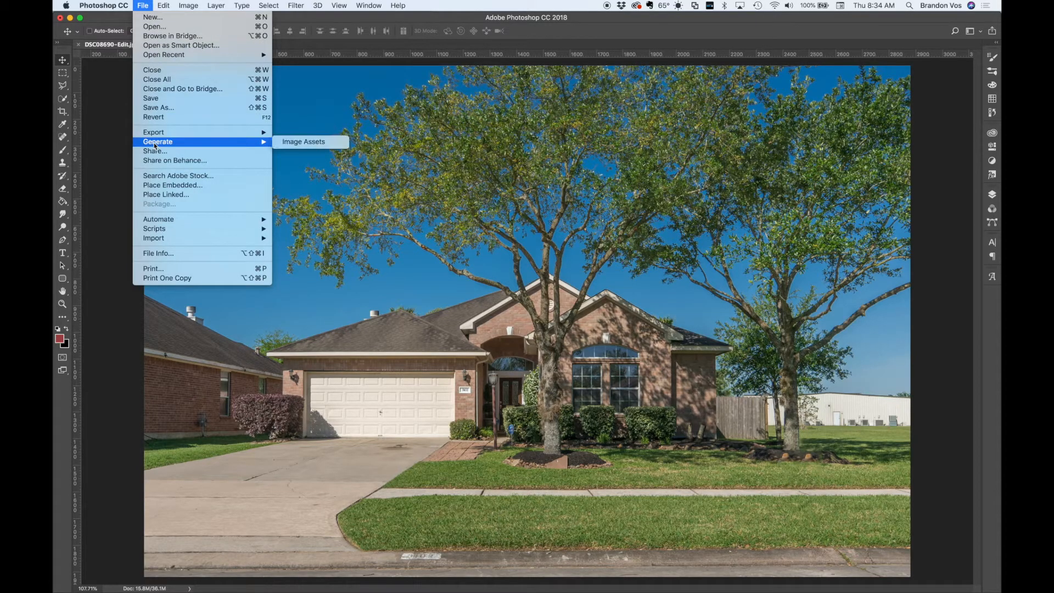
click(165, 189)
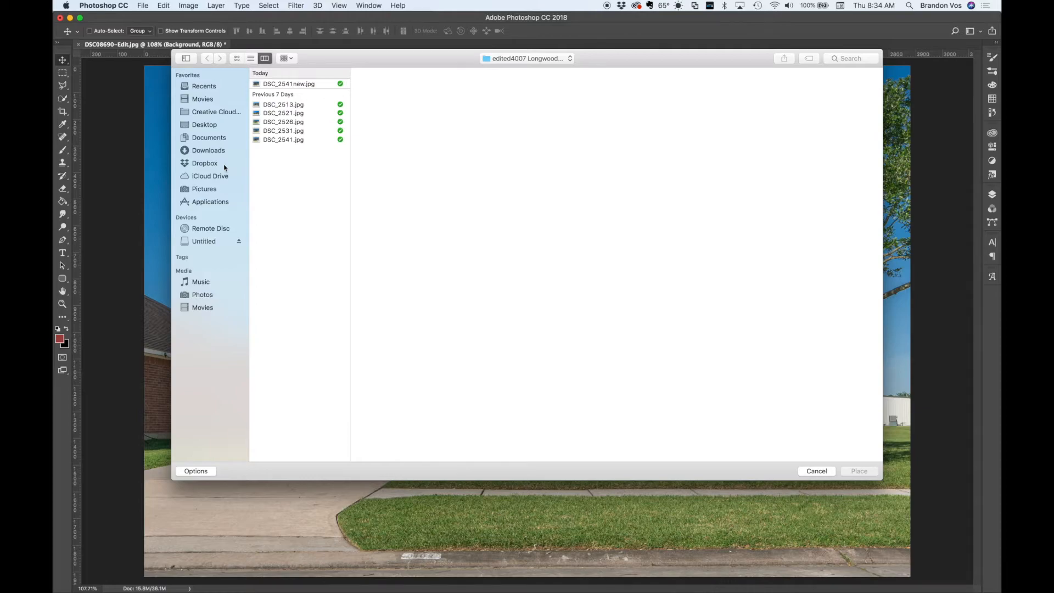
click(224, 126)
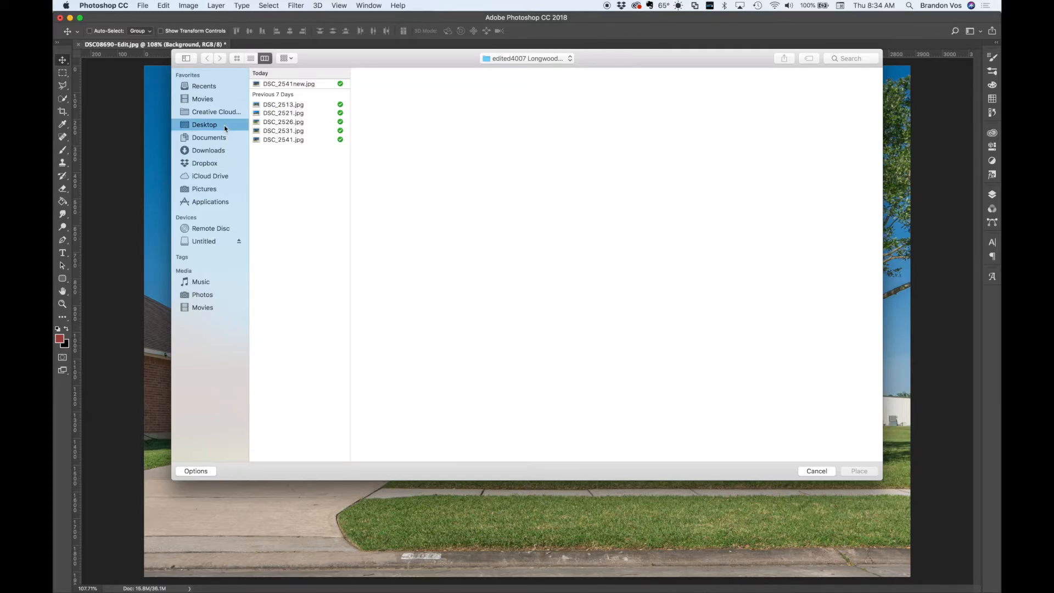
click(310, 367)
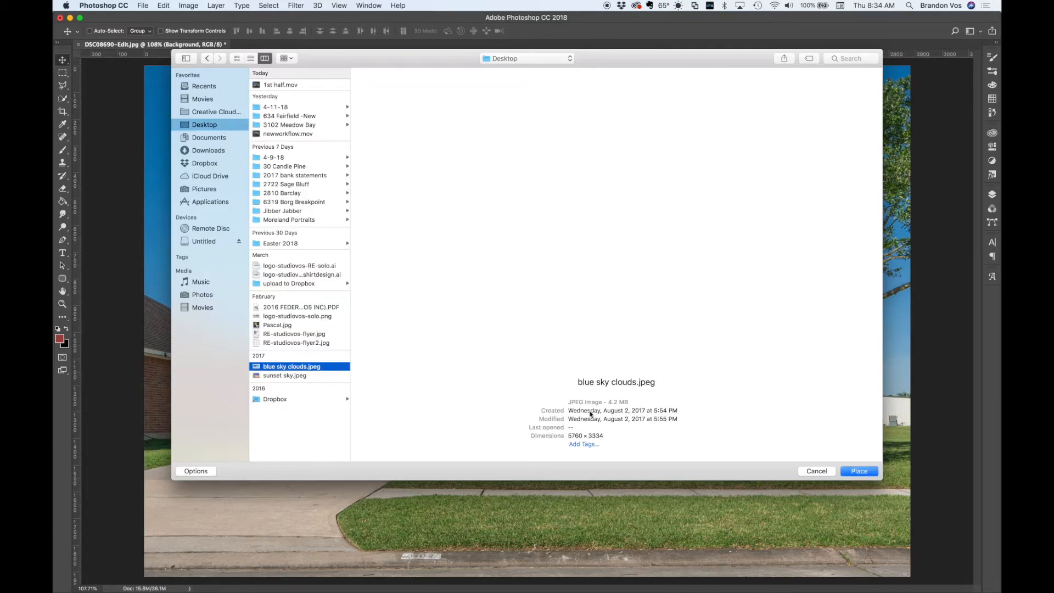
click(854, 472)
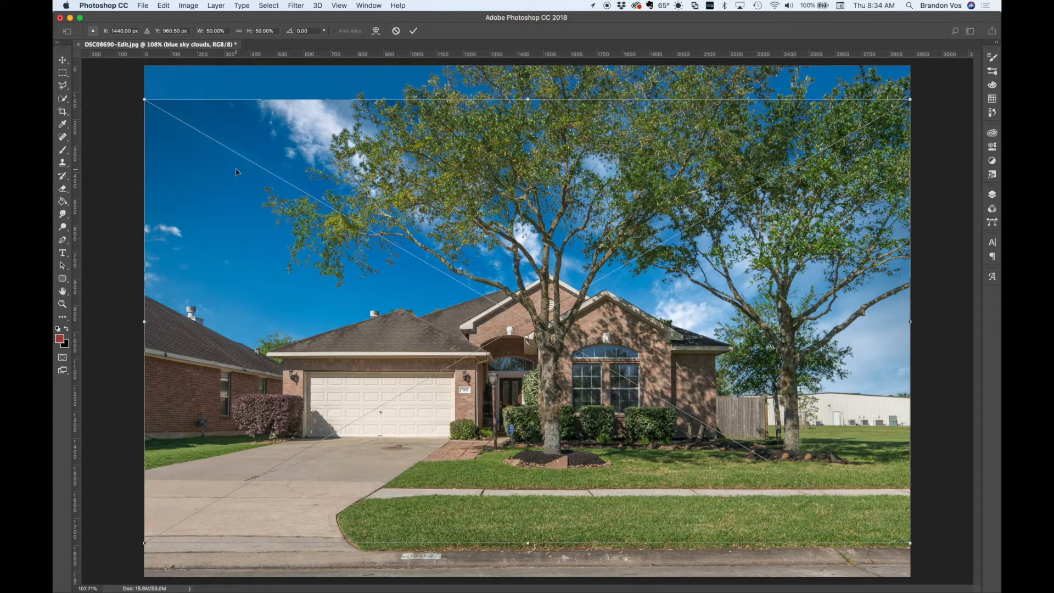
Step: Scale the placed sky to about 50.6% and move it straight up to about Y 487 px, bringing its clouds behind the roofs
drag(145, 99, 140, 96)
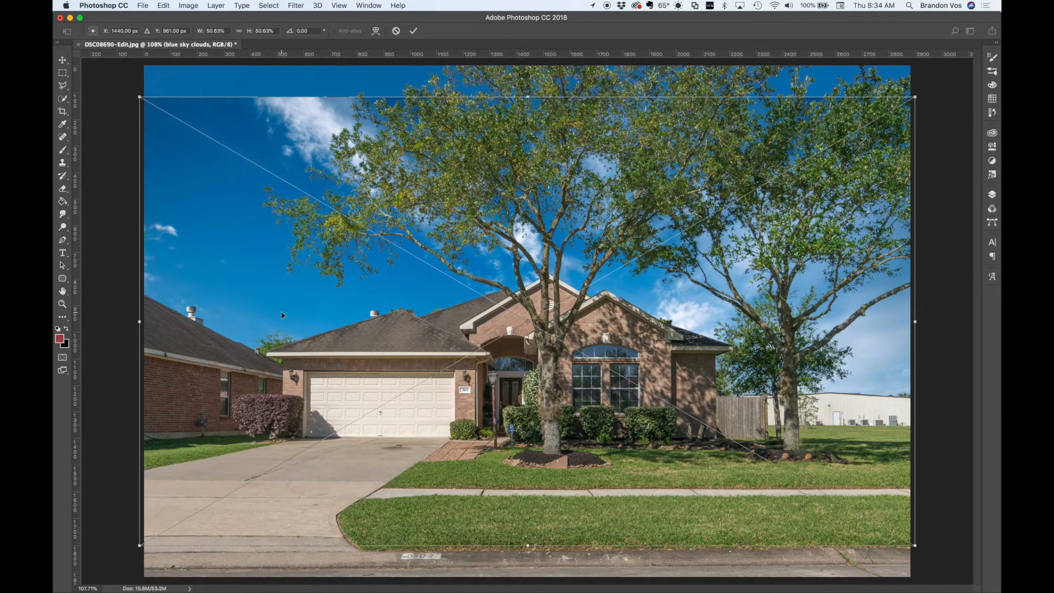
drag(284, 335, 281, 228)
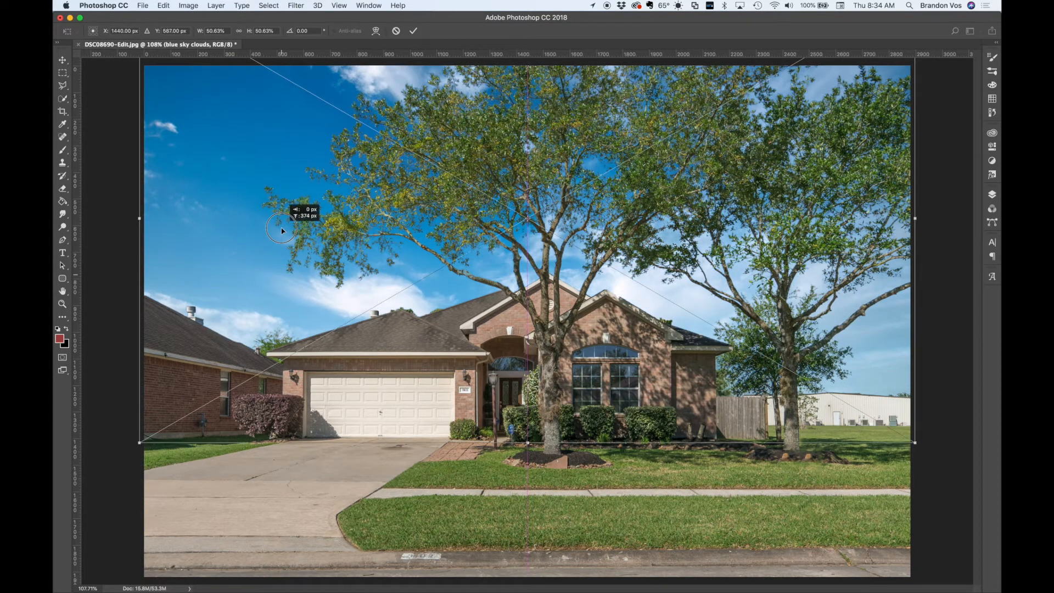
mouse_move(276, 284)
mouse_down()
mouse_move(276, 273)
mouse_move(276, 283)
mouse_up()
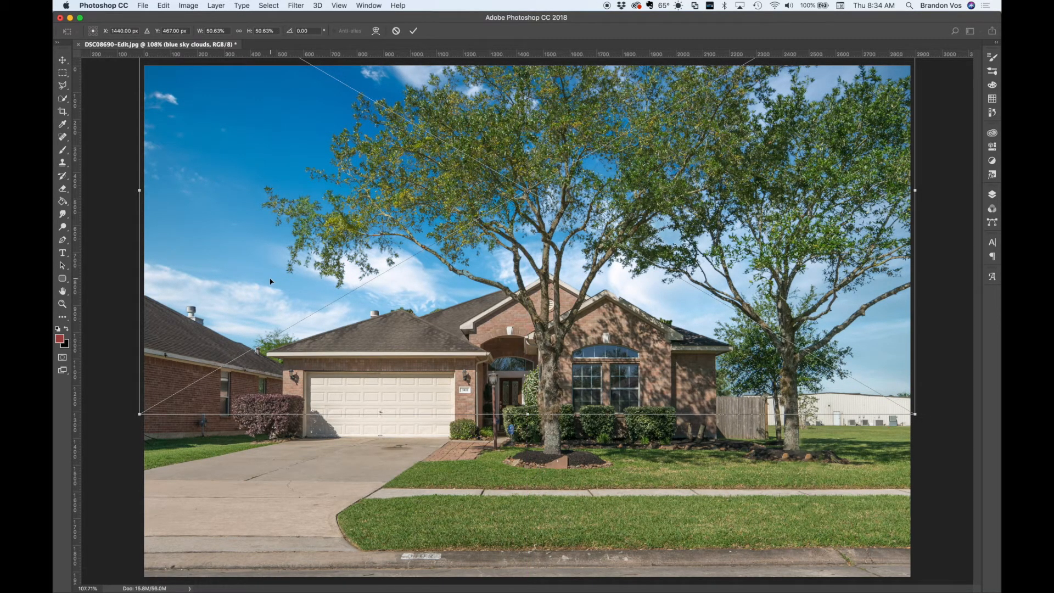